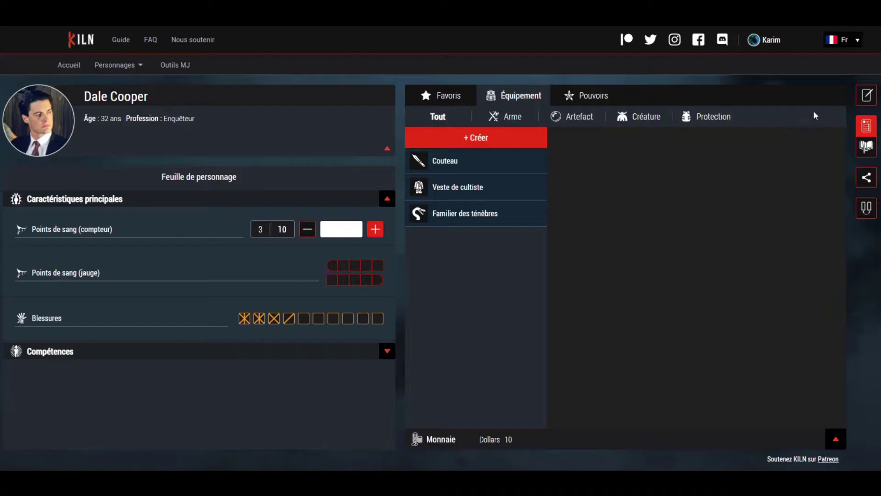
Look at the character sheet in editing mode, then in normal view collapse and re-expand the Caractéristiques principales block.
left_click(867, 97)
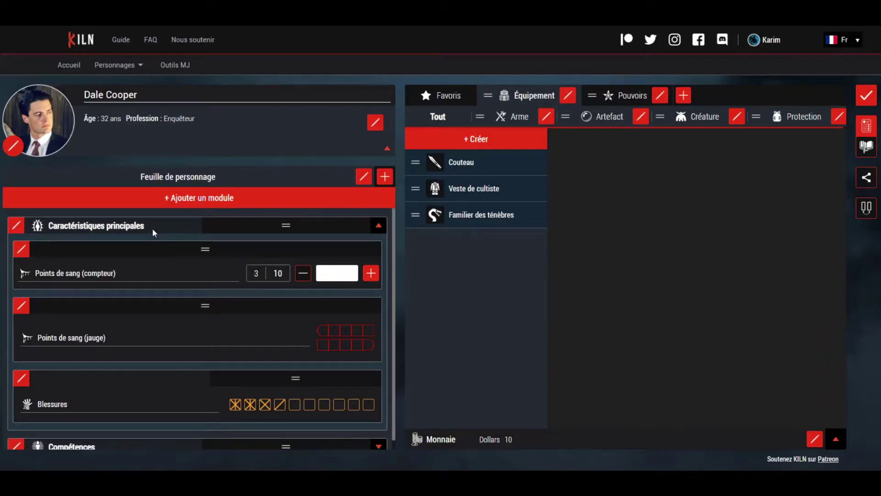
scroll(169, 244, "down", 1)
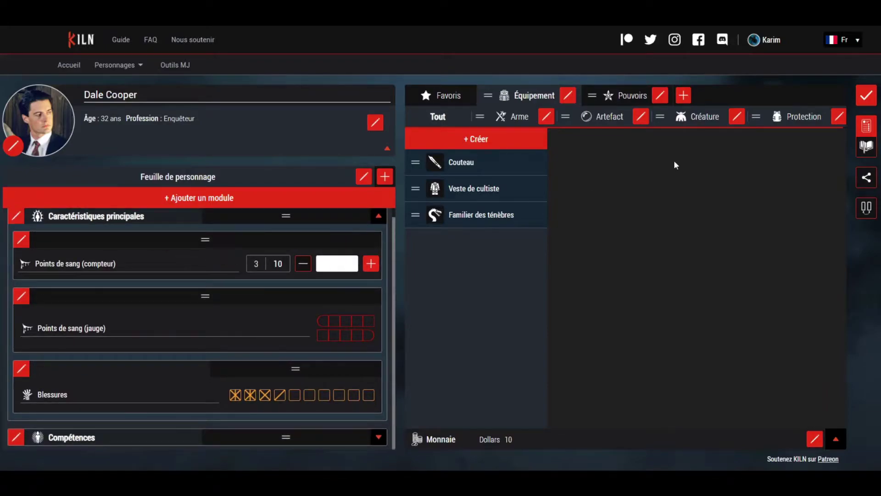
left_click(866, 96)
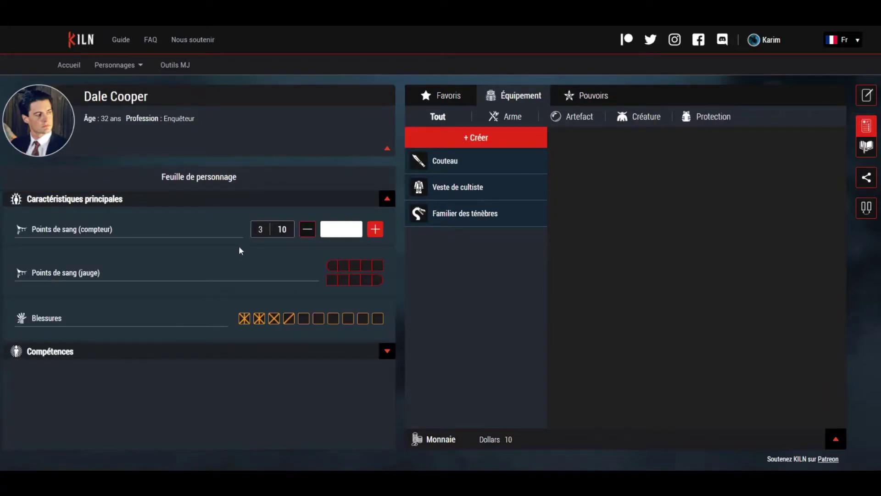
left_click(387, 201)
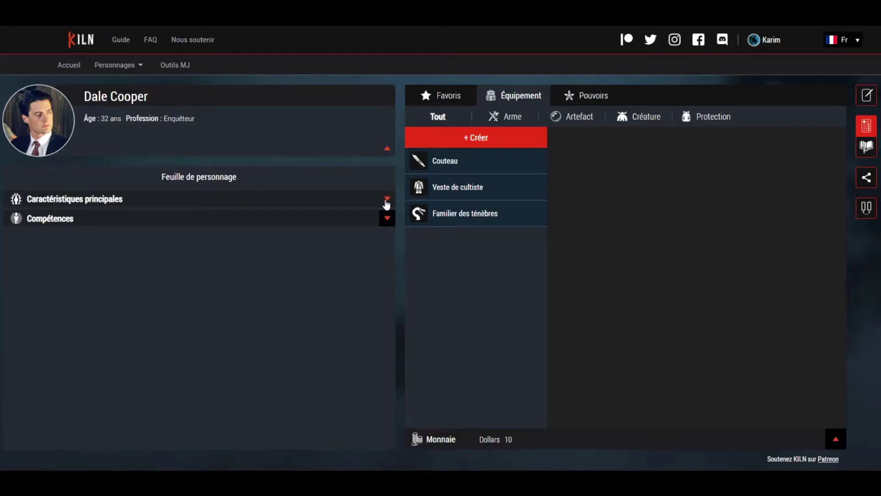
left_click(387, 202)
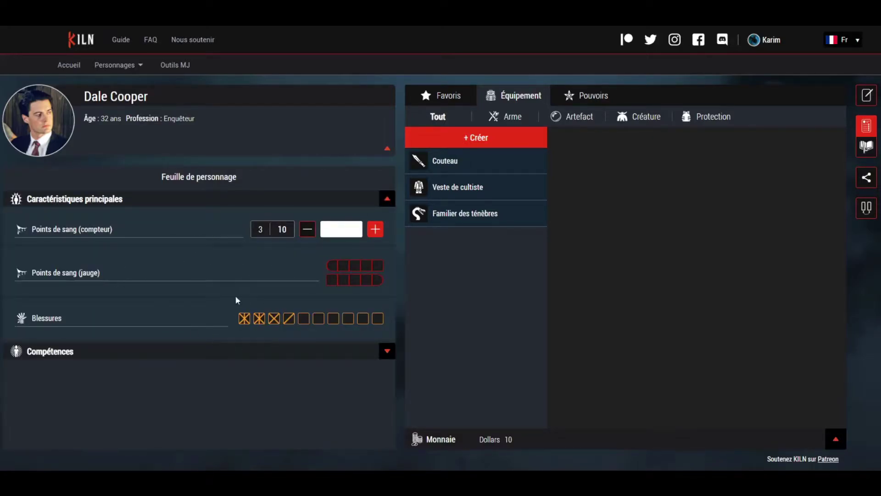
Move the Blessures list out of the Caractéristiques principales block into its own module and finish editing.
left_click(867, 95)
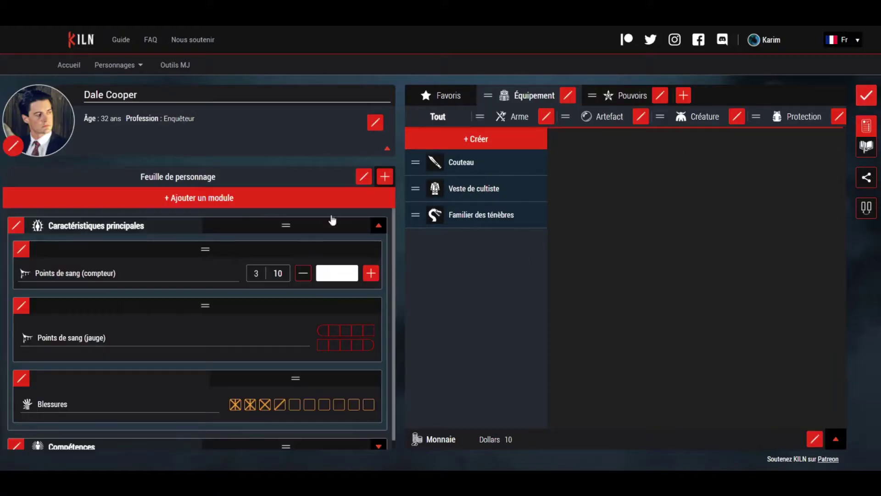
left_click_drag(295, 364, 293, 392)
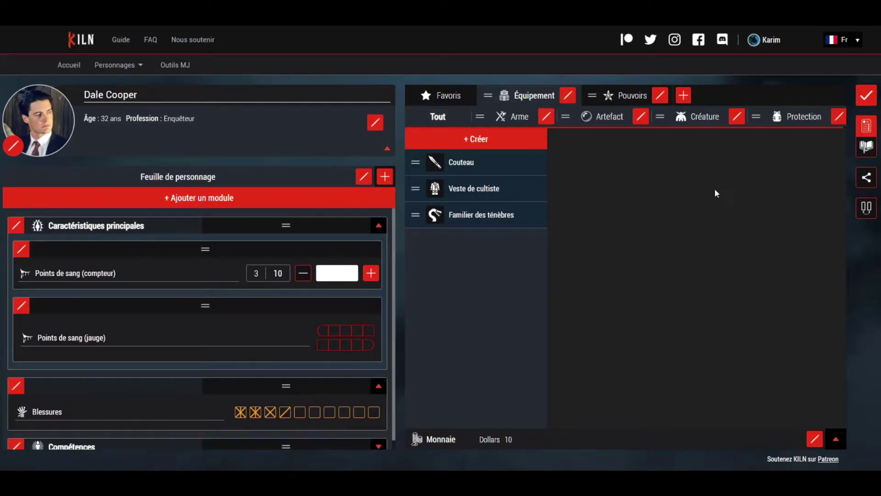
left_click(868, 97)
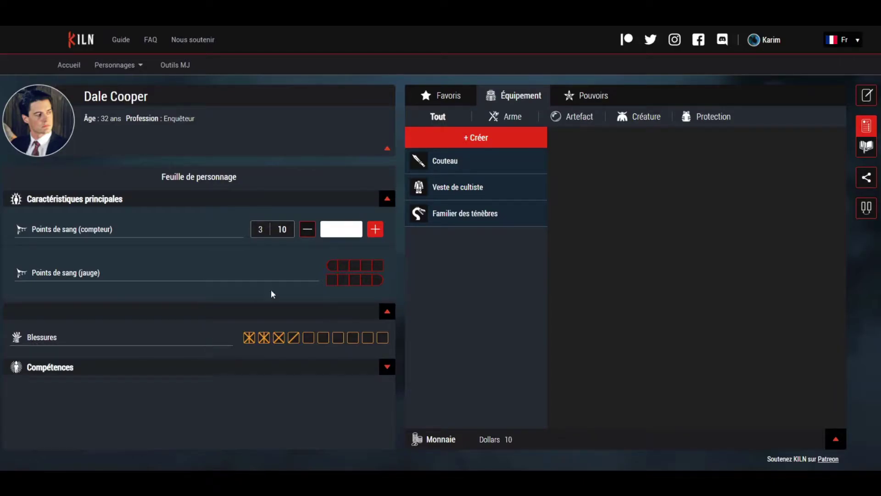
Collapse and re-expand the Caractéristiques principales block and the separate Blessures module independently.
left_click(388, 199)
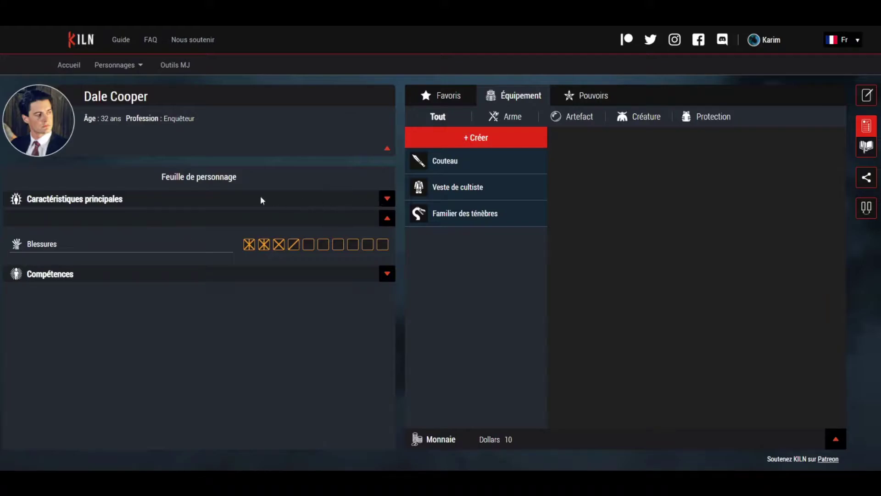
left_click(387, 220)
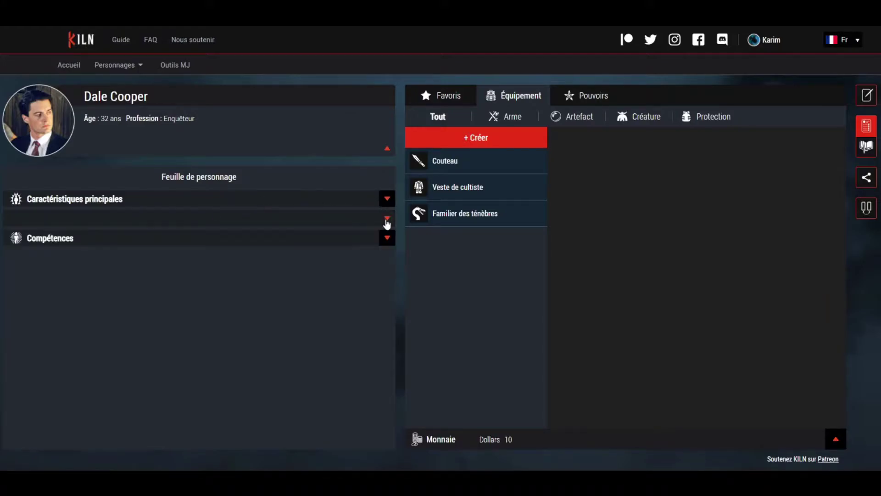
left_click(387, 220)
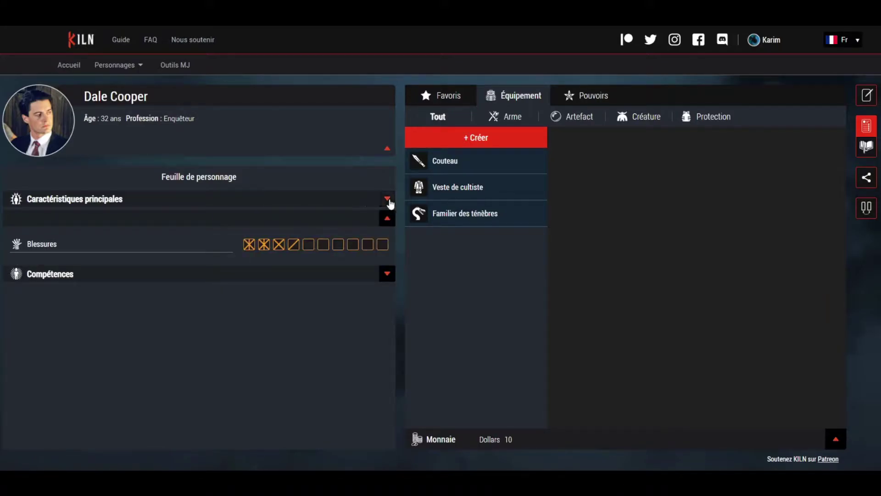
left_click(388, 199)
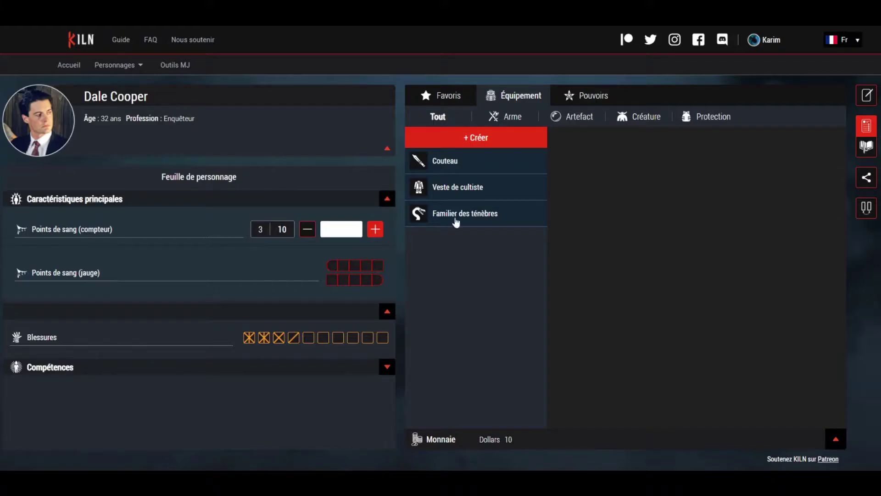
Move the Blessures list back into the Caractéristiques principales block, below the Points de sang gauge, and finish editing.
left_click(867, 95)
mouse_move(288, 385)
left_mouse_down()
mouse_move(291, 356)
mouse_move(290, 368)
left_mouse_up()
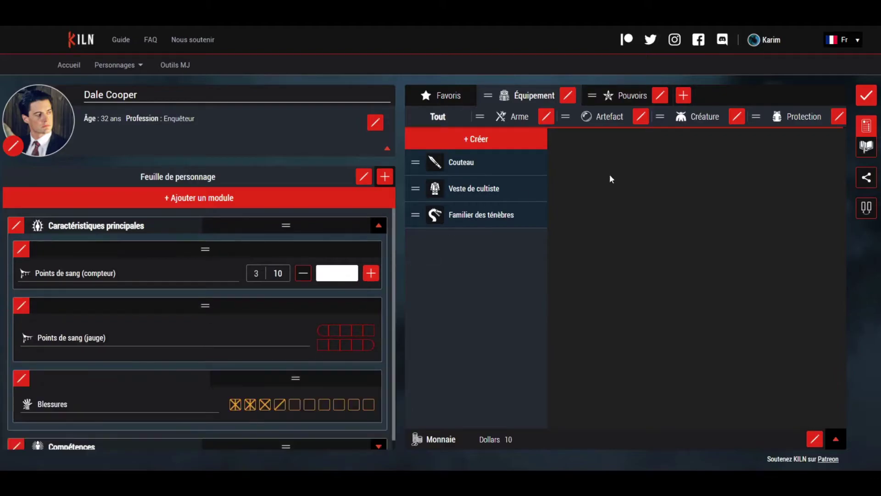
left_click(866, 95)
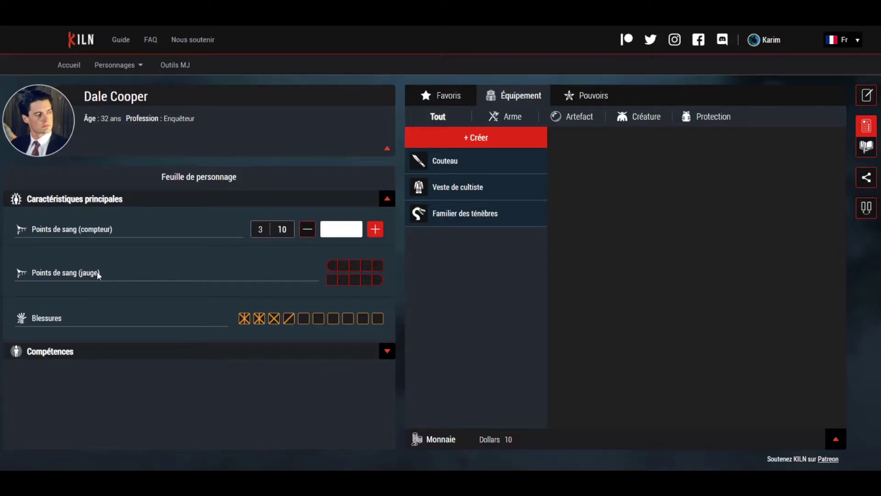
Fill the Points de sang (jauge) gauge to eight boxes.
double_click(74, 272)
triple_click(75, 273)
left_click(126, 252)
left_click(367, 266)
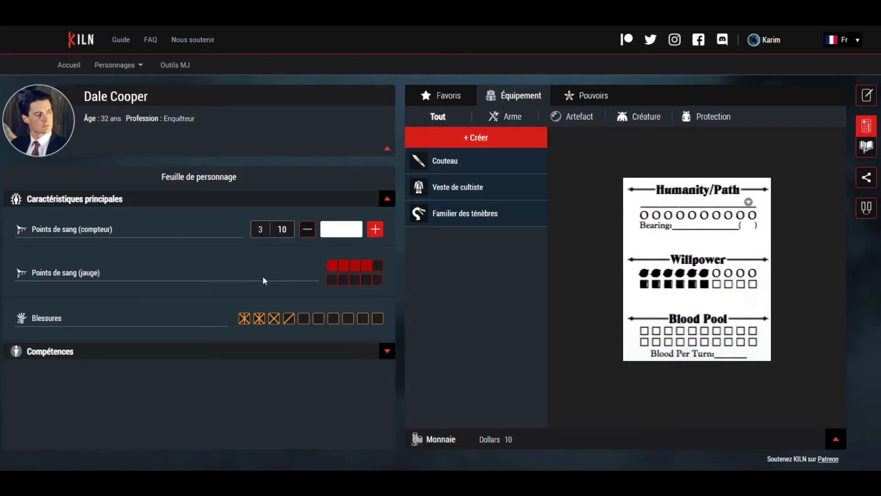
left_click(353, 281)
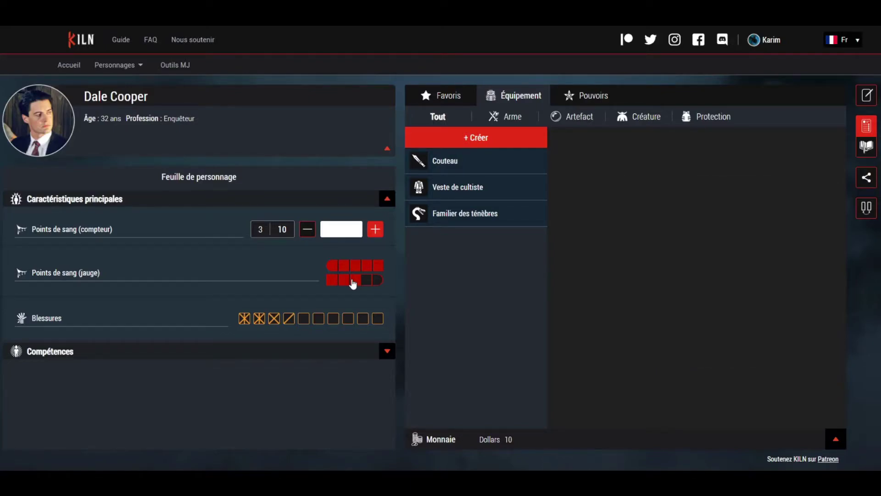
left_click(355, 269)
left_click(378, 267)
left_click(357, 281)
Open the Points de sang (jauge) settings in editing mode and reduce the gauge size to 5.
left_click(867, 95)
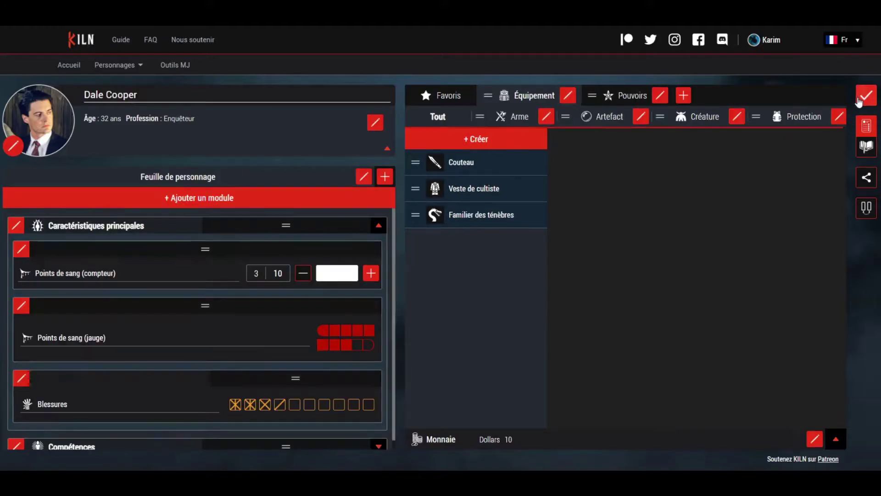
left_click(21, 306)
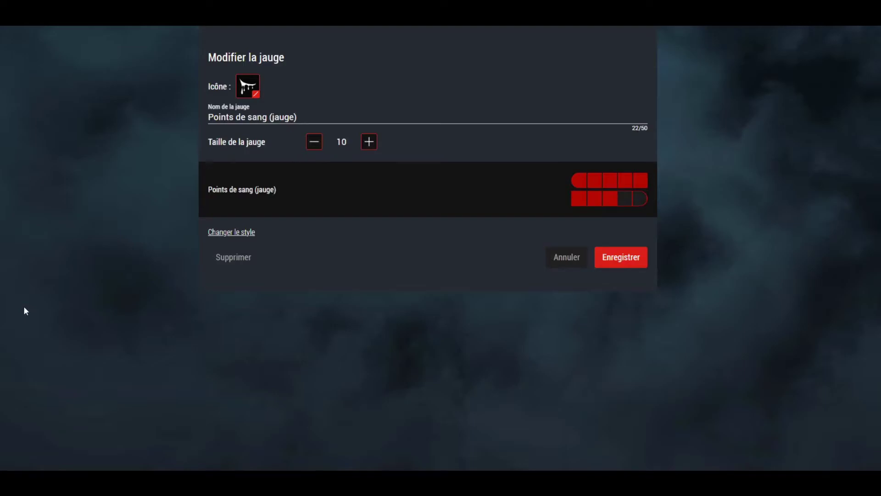
left_click(314, 143)
left_click(314, 142)
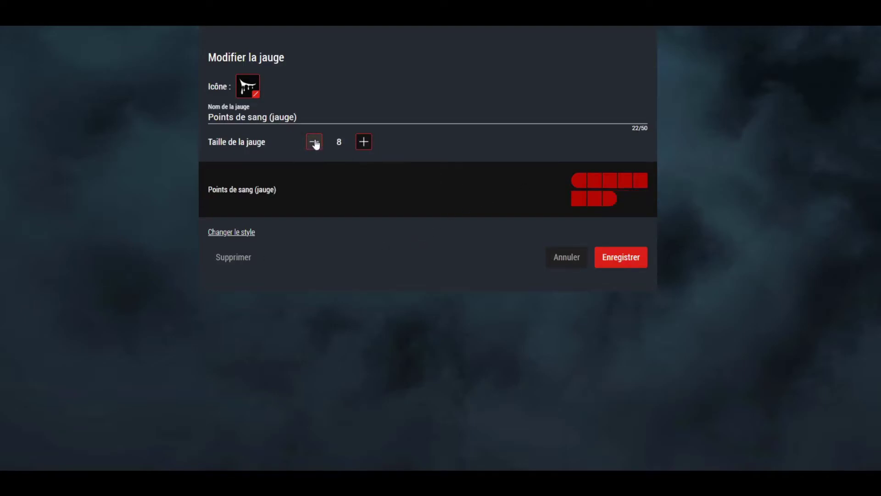
left_click(314, 143)
left_click(314, 142)
left_click(314, 143)
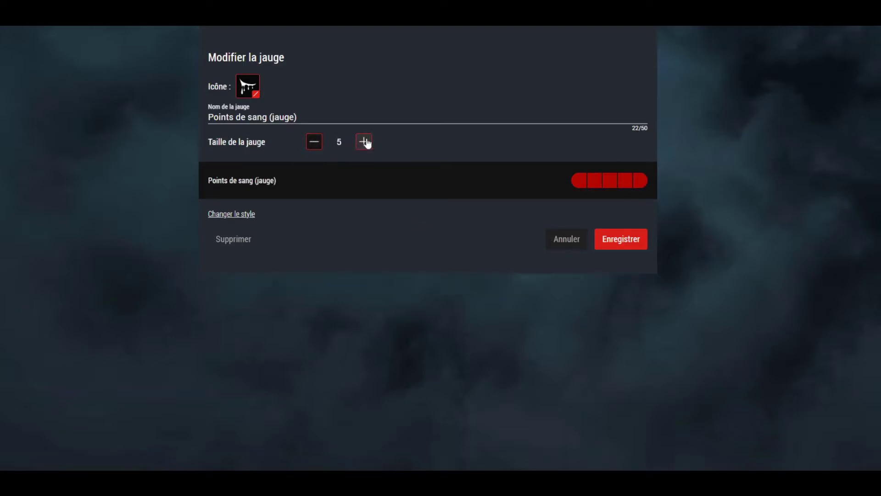
Try a larger gauge size, then bring it back down to 10.
left_click(367, 144)
left_click(367, 143)
left_click(367, 143)
left_click(368, 143)
left_click(367, 143)
left_click(368, 142)
left_click(368, 143)
left_click(368, 143)
left_click(368, 142)
left_click(314, 143)
left_click(314, 143)
left_click(314, 143)
left_click(314, 143)
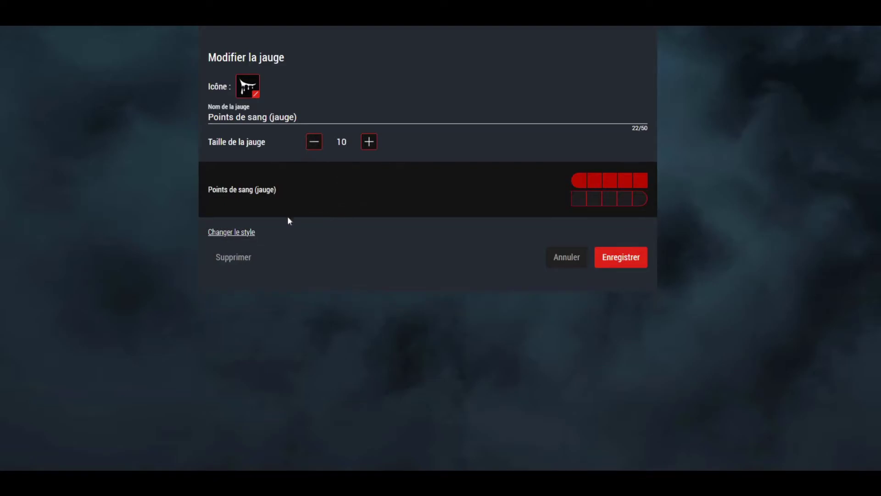
Try the separate-squares style and the blue and green colours for the gauge, reselect rounded red, then cancel the gauge changes and leave editing mode.
left_click(234, 232)
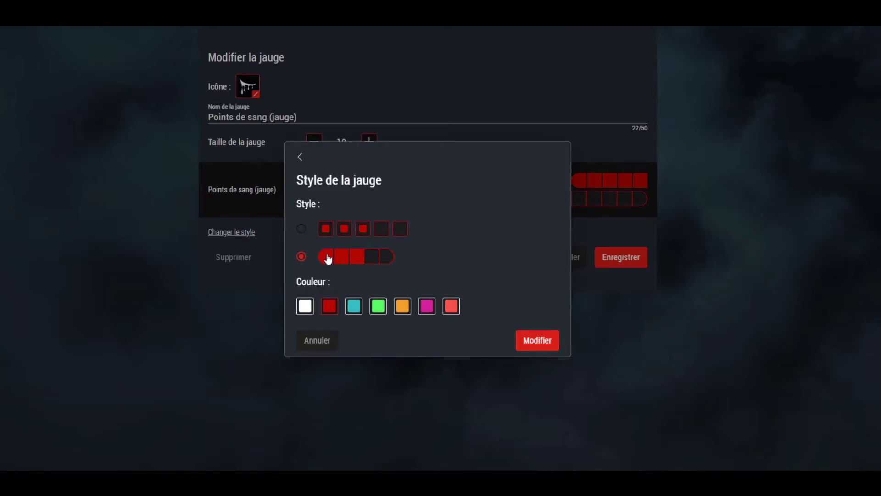
left_click(302, 230)
left_click(303, 258)
left_click(354, 307)
left_click(377, 308)
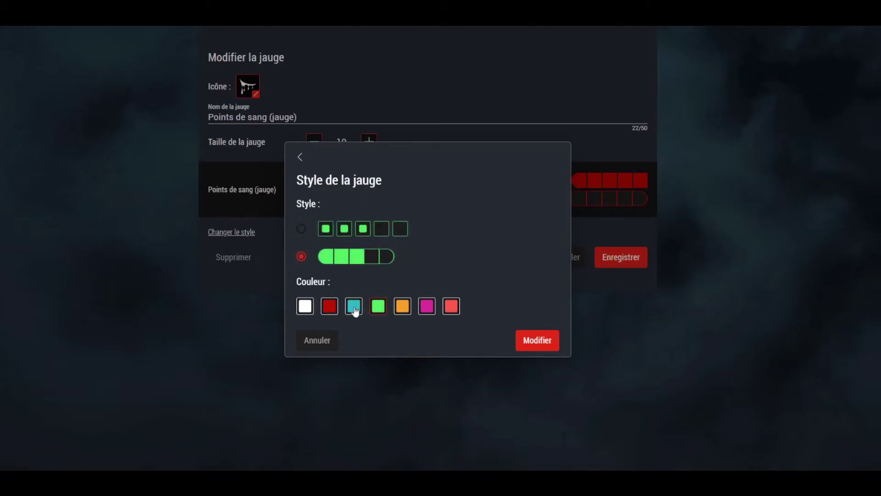
left_click(330, 308)
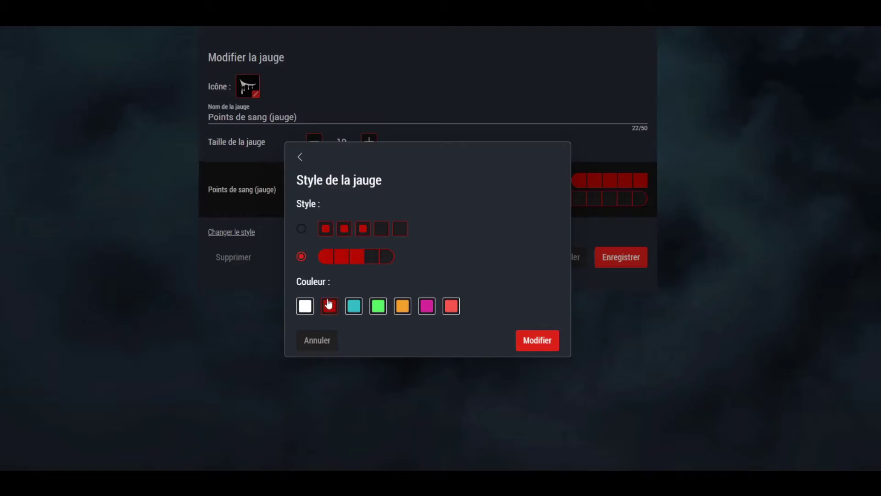
left_click(339, 340)
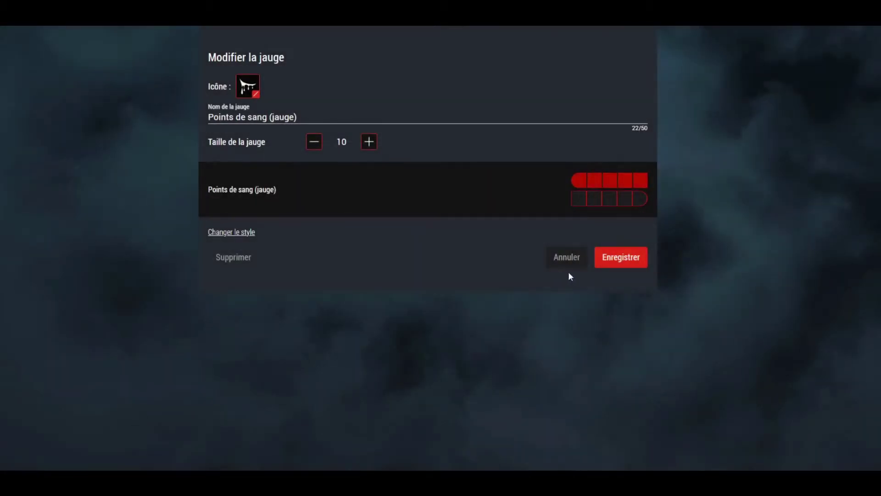
left_click(553, 259)
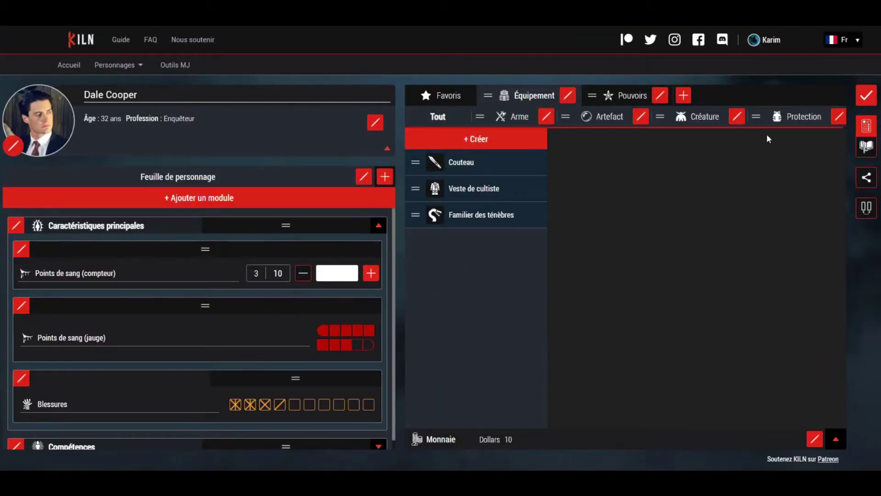
left_click(866, 97)
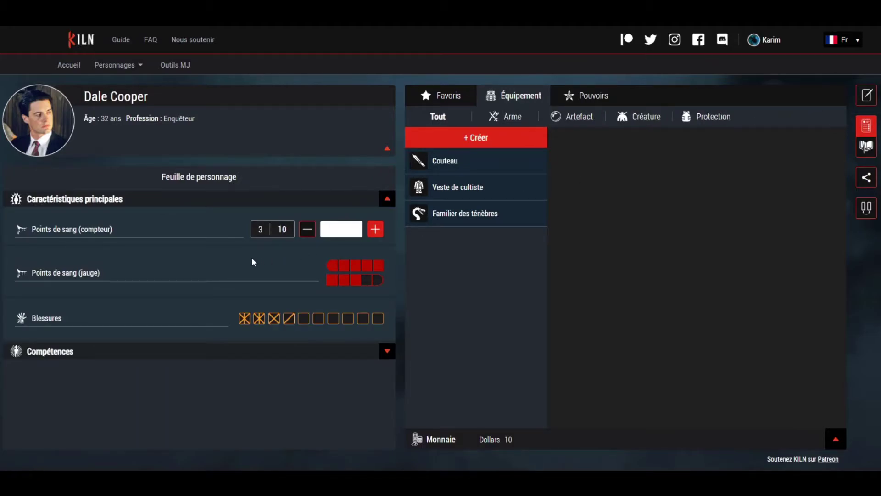
Try cycling the fifth and seventh Blessures boxes through their tick states.
left_click_drag(33, 230, 110, 231)
left_click(114, 231)
double_click(49, 320)
left_click(83, 318)
left_click(307, 321)
left_click(307, 323)
left_click(333, 321)
left_click(333, 321)
left_click(333, 321)
Open the Blessures list for editing, examine its row format, and leave the format without changes.
left_click(866, 97)
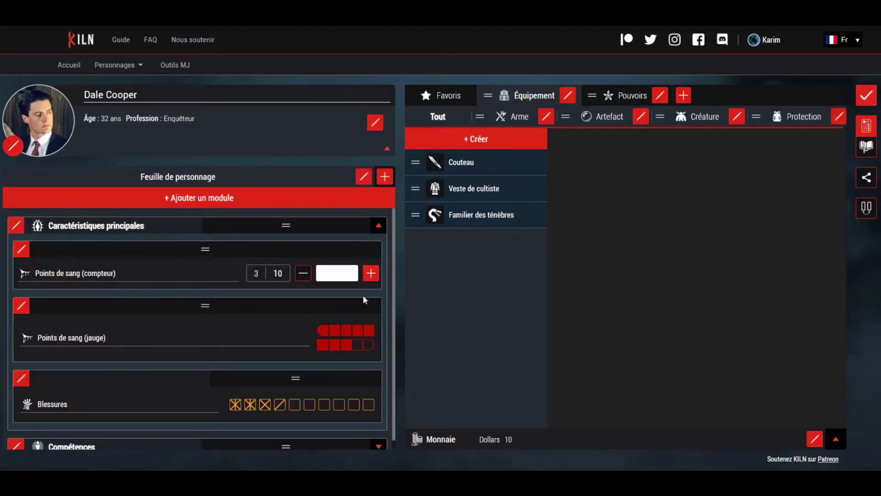
scroll(227, 311, "down", 1)
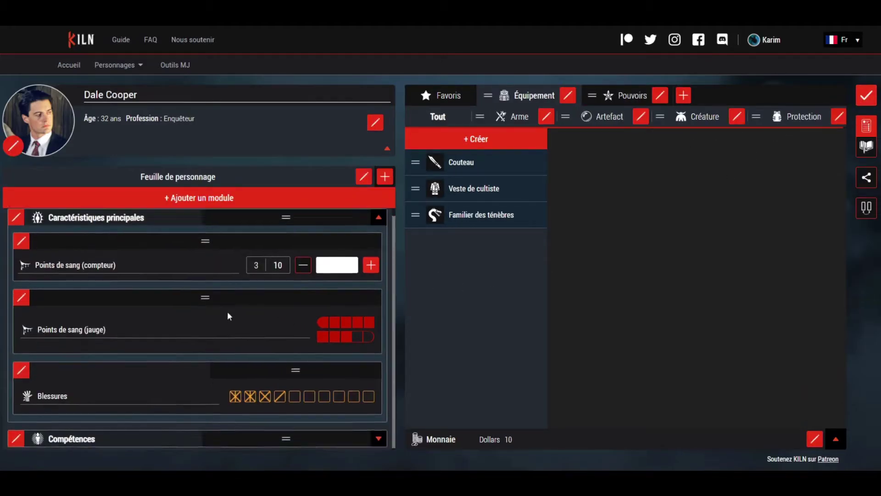
left_click(22, 368)
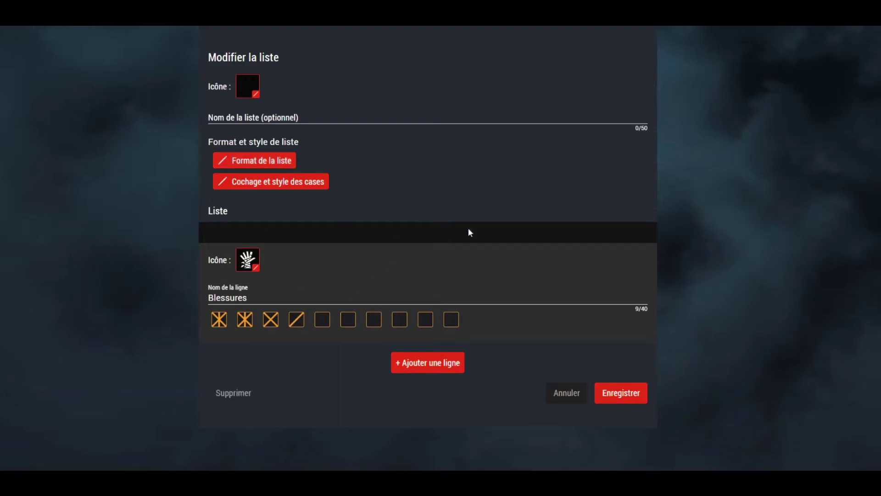
left_click(271, 162)
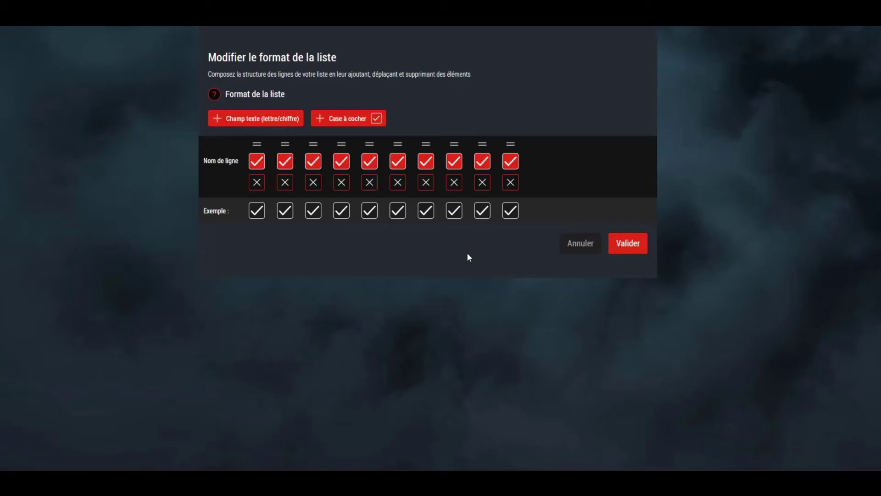
left_click(578, 248)
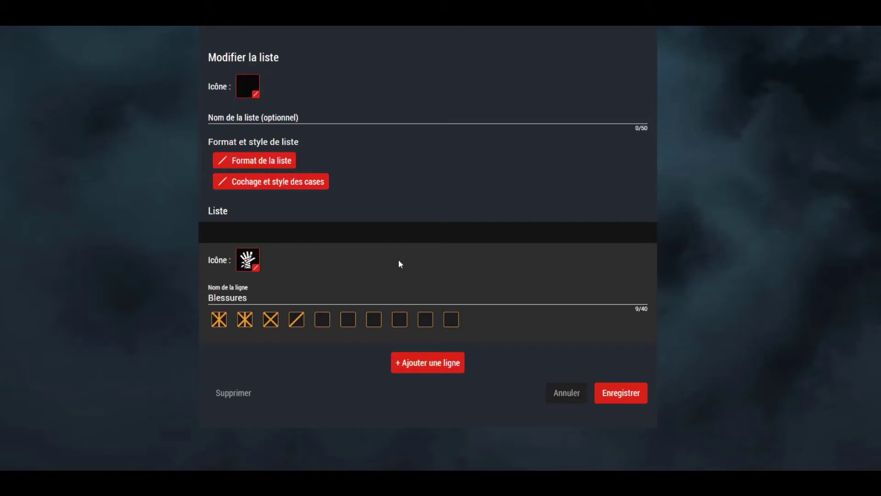
Open the checkbox style settings of the Blessures list, compare the Simple and Multiple tick types, and examine the ticks-per-box option.
left_click(260, 184)
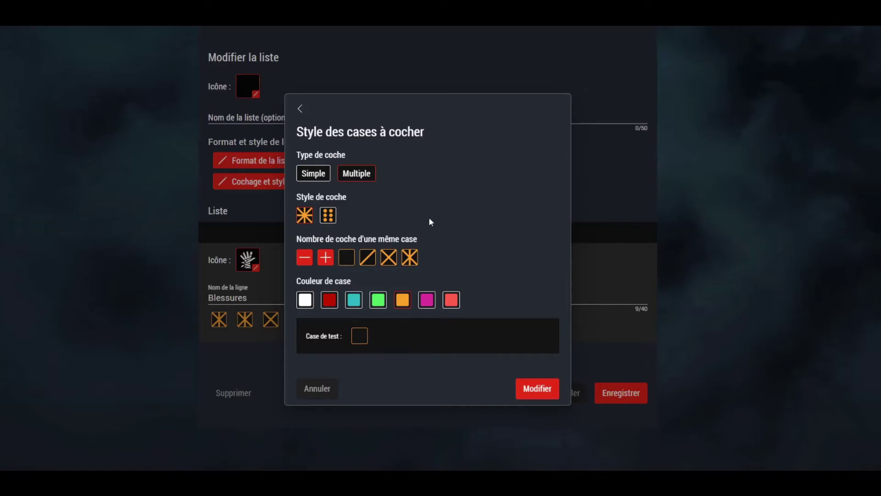
left_click(311, 175)
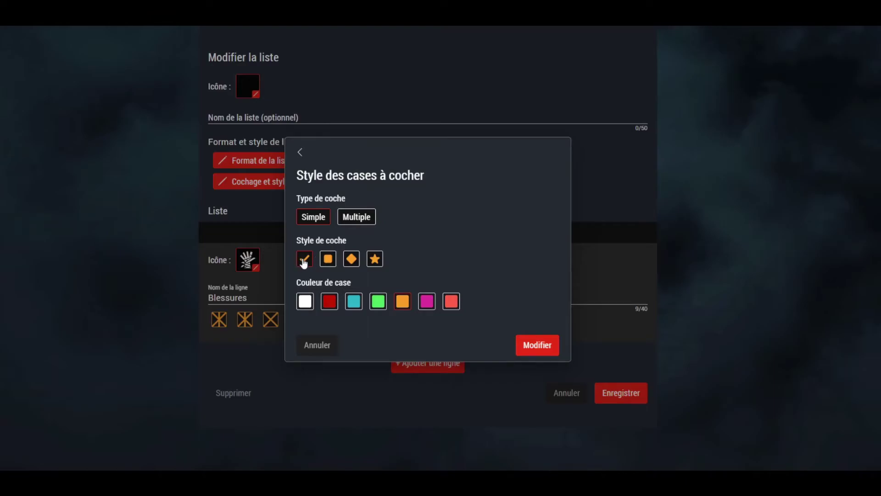
left_click(360, 216)
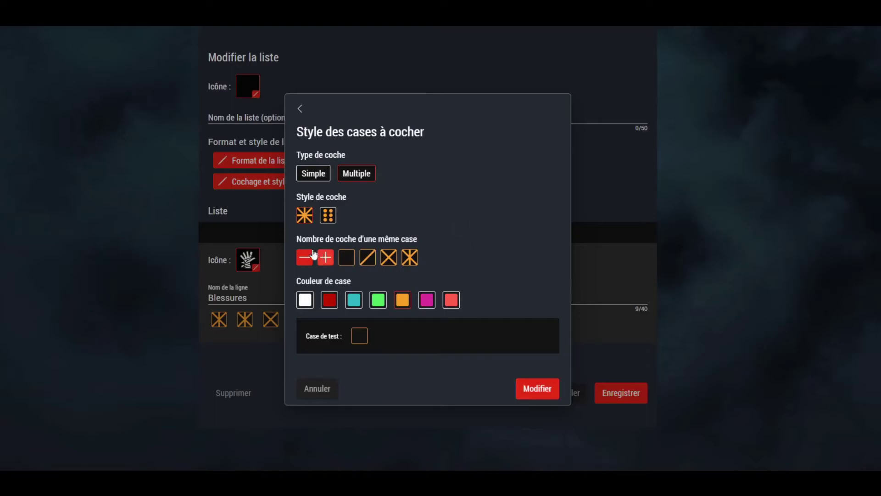
left_click_drag(296, 239, 427, 240)
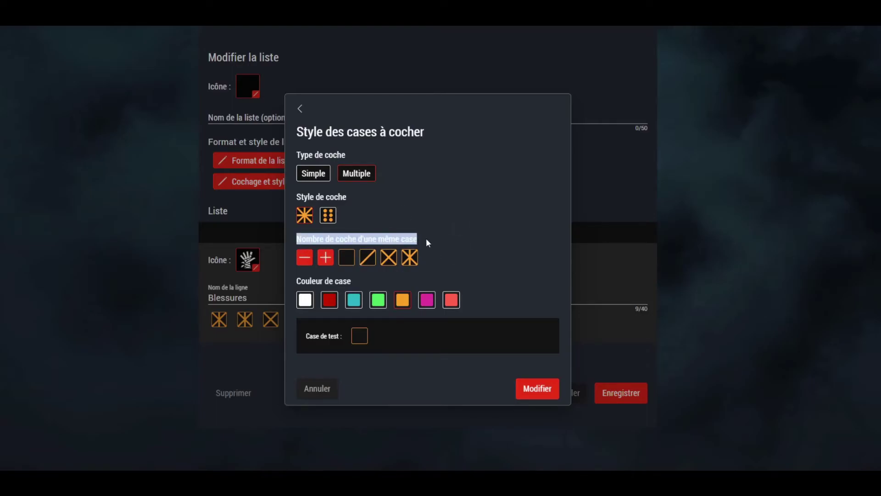
left_click(430, 248)
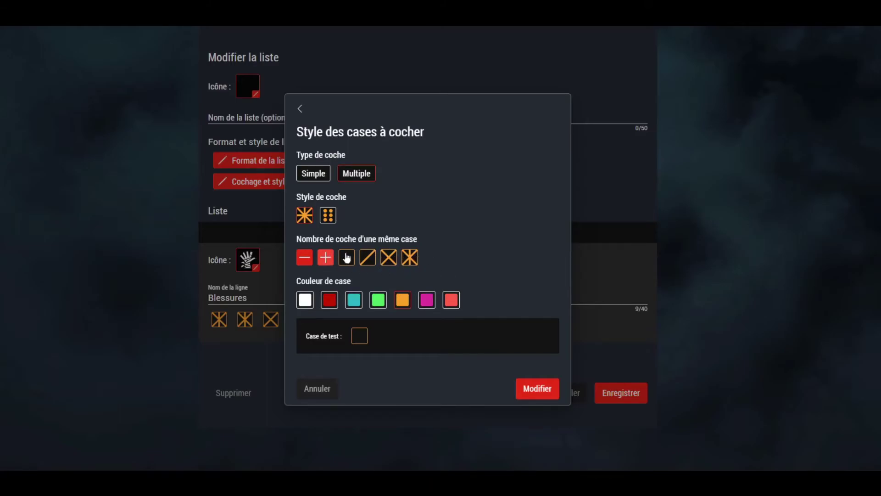
Try four and two ticks per box for the line-style checkboxes, then bring the number back to three.
left_click(331, 261)
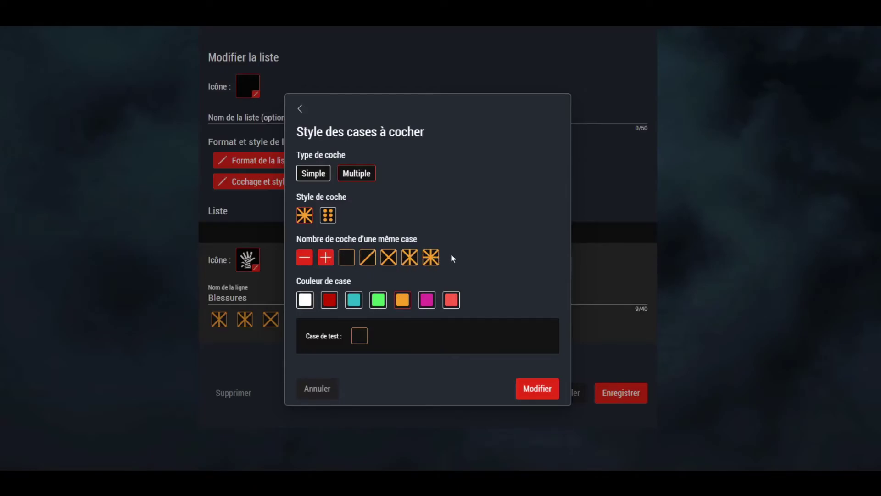
left_click(306, 259)
left_click(306, 259)
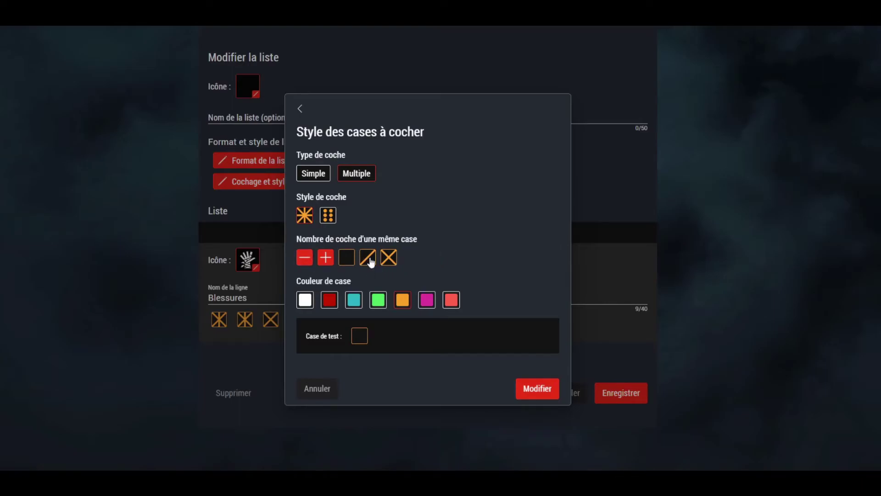
left_click(325, 260)
Try the dice-dot tick style with up to six ticks per box, then return to three ticks and the line style.
left_click(329, 215)
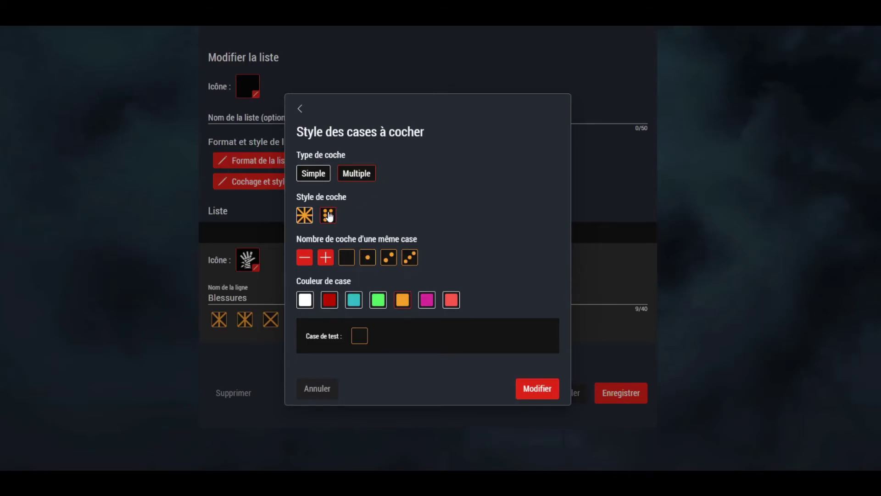
left_click(327, 258)
left_click(326, 258)
left_click(326, 258)
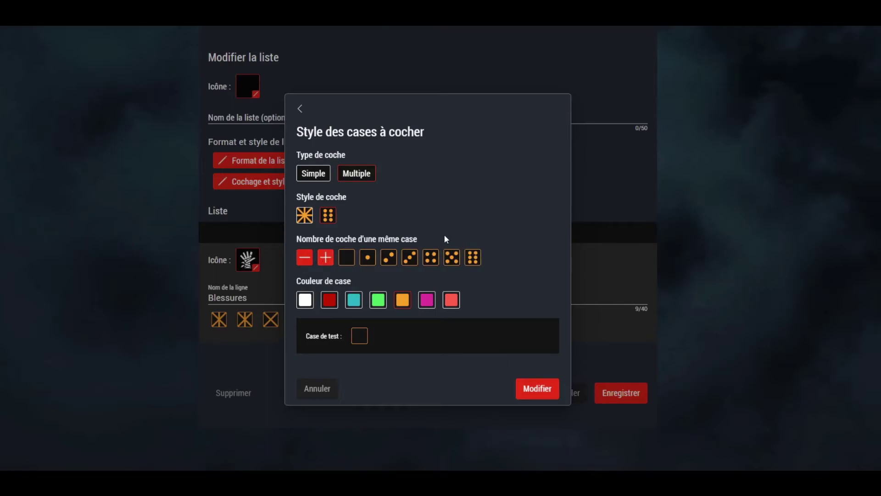
left_click(311, 259)
left_click(310, 259)
left_click(311, 260)
left_click(305, 220)
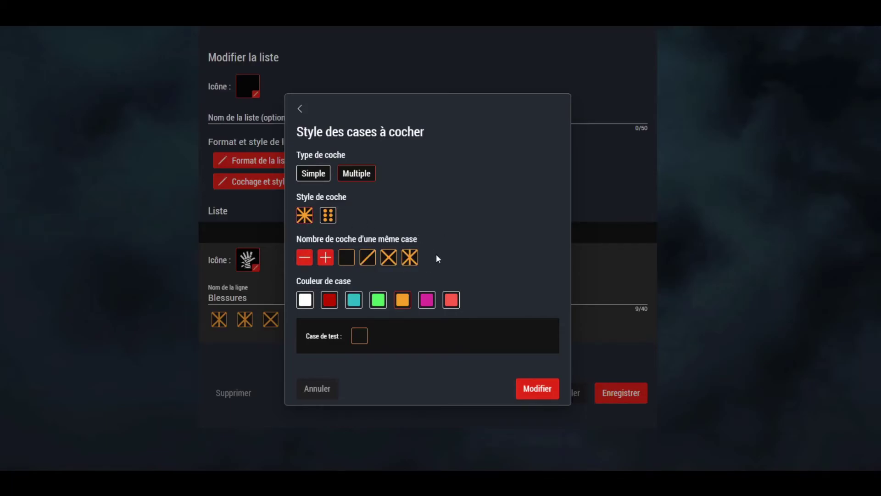
Try green and turquoise as the box colour, then reselect orange.
left_click(378, 302)
left_click(354, 300)
left_click(402, 301)
Try the Simple tick type with the star style and pink colour, then cancel the style and list changes and leave editing mode.
left_click(322, 178)
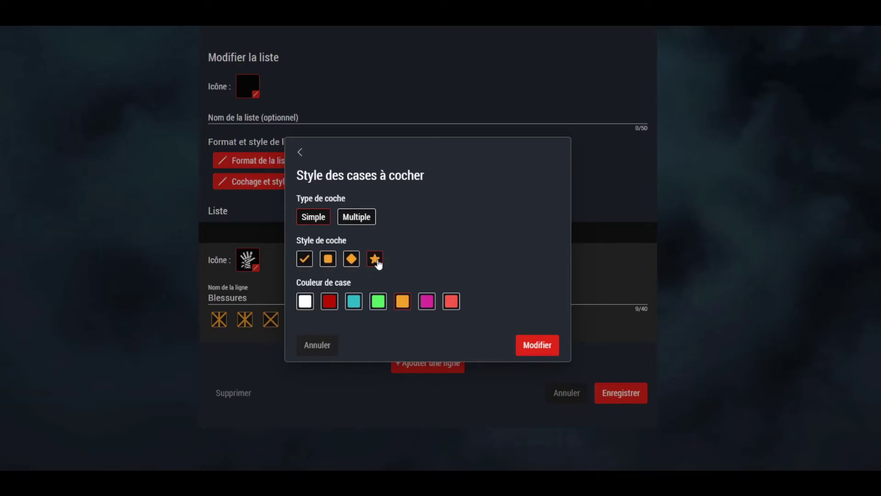
left_click(427, 302)
left_click(402, 301)
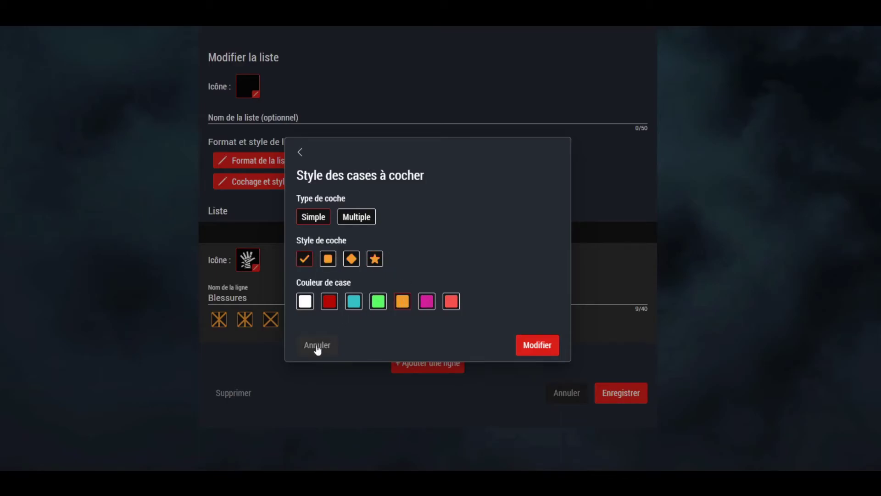
left_click(316, 345)
left_click(555, 390)
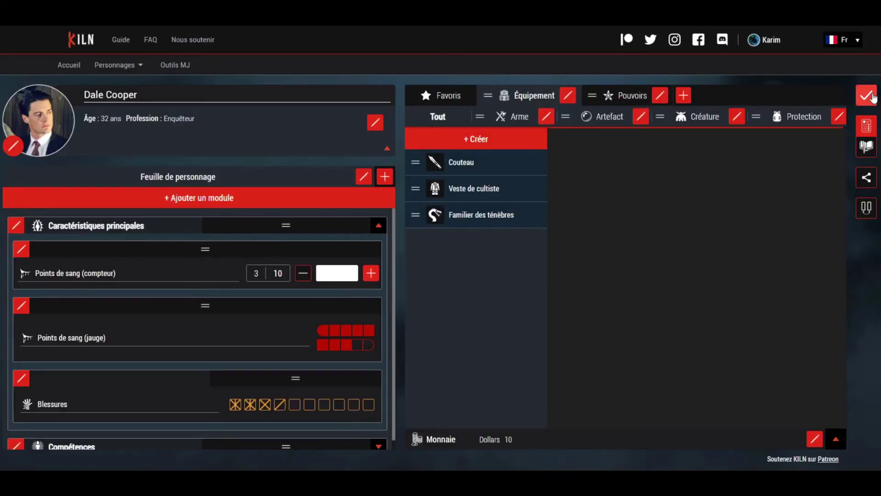
left_click(866, 95)
Expand the Compétences section and examine its Physiques and Mentales checkbox lists alongside the main characteristics.
left_click(386, 351)
scroll(245, 307, "down", 2)
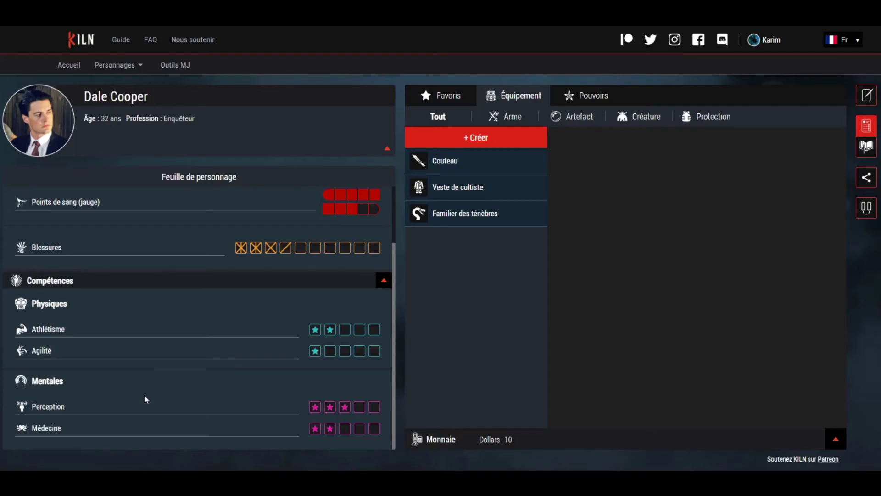
scroll(144, 395, "up", 2)
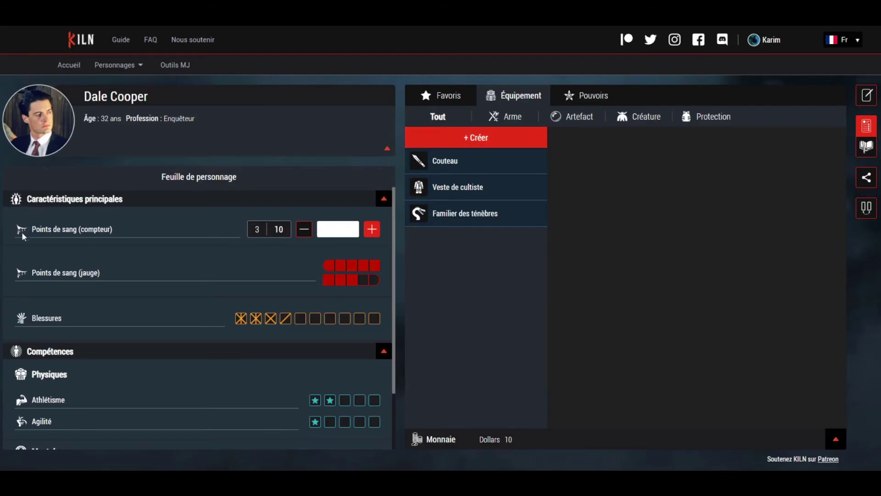
scroll(95, 337, "down", 3)
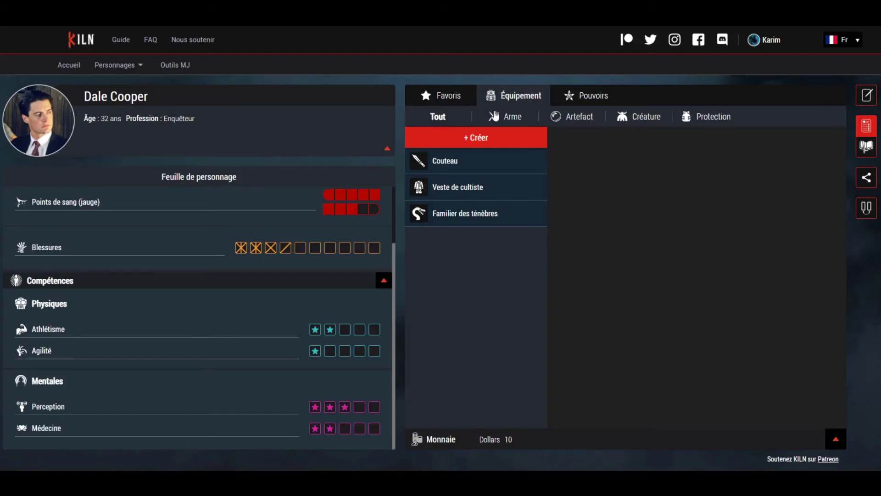
View the Couteau and Veste de cultiste equipment, and cycle the vest's third Usure box through its tick states.
left_click(478, 168)
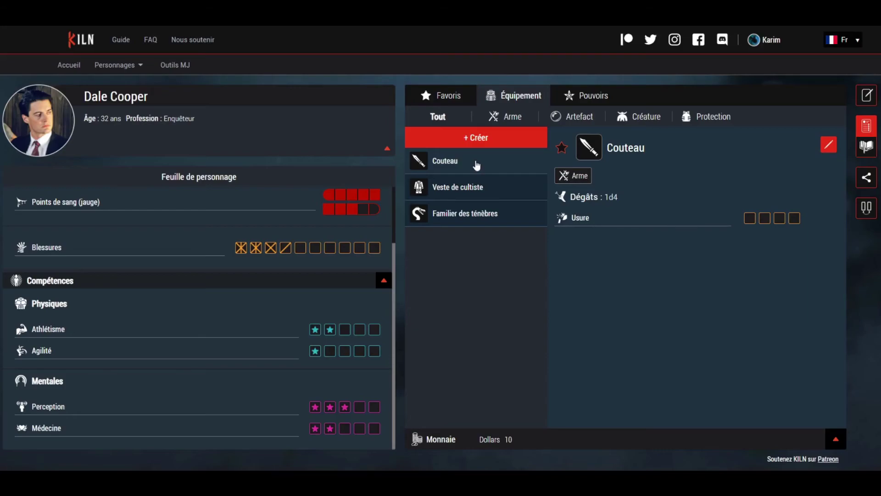
left_click(447, 186)
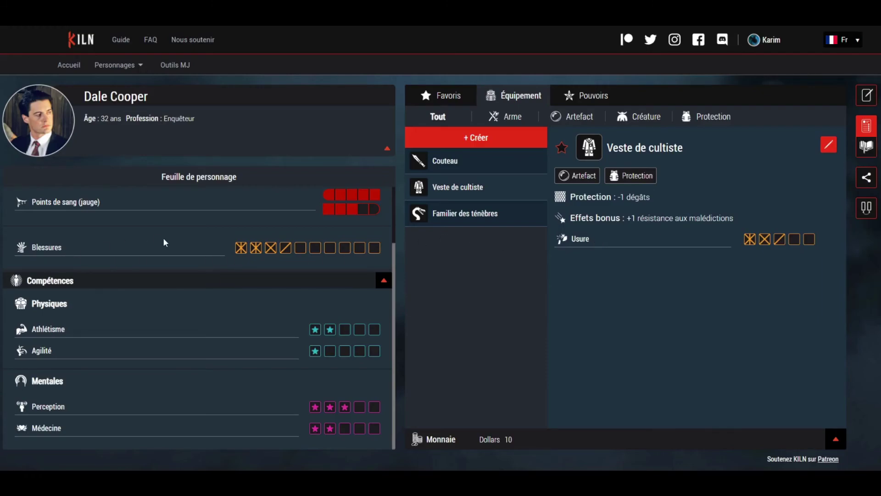
left_click(779, 246)
left_click(779, 246)
left_click(779, 246)
Open the Familier des ténèbres, put three ticks in its first Usure box, and set its Points de sang gauge to 4.
left_click(463, 216)
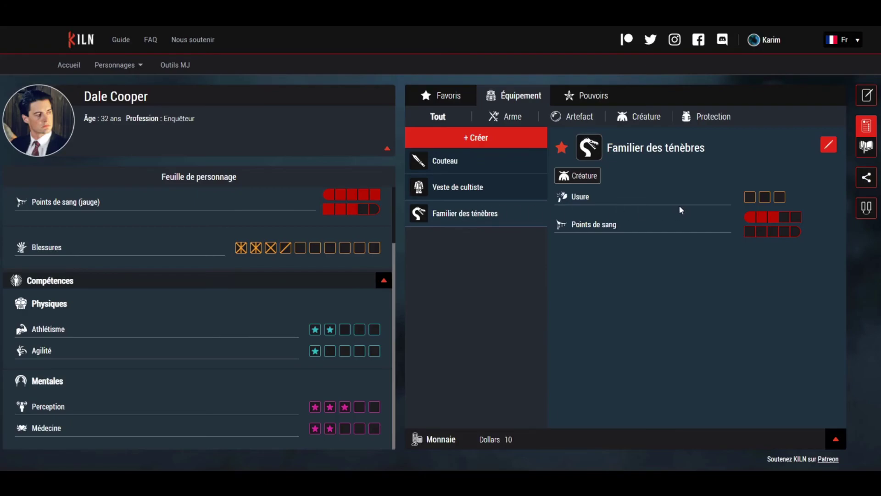
left_click(751, 197)
left_click(786, 218)
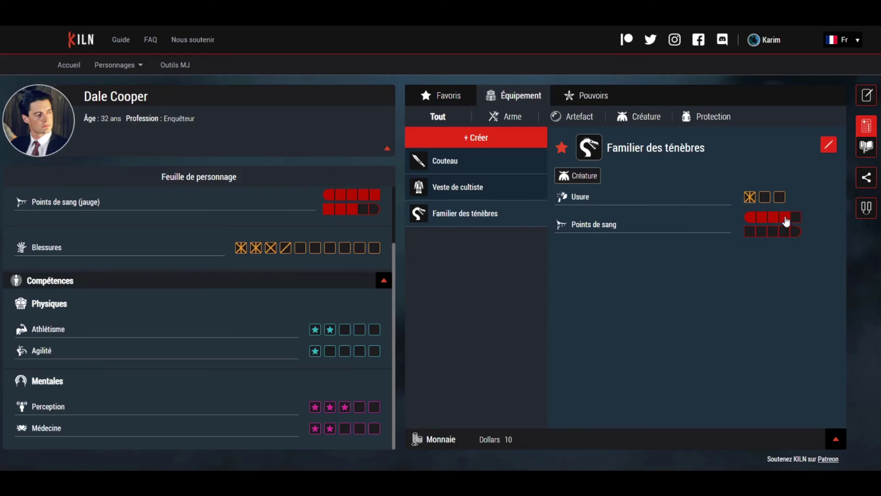